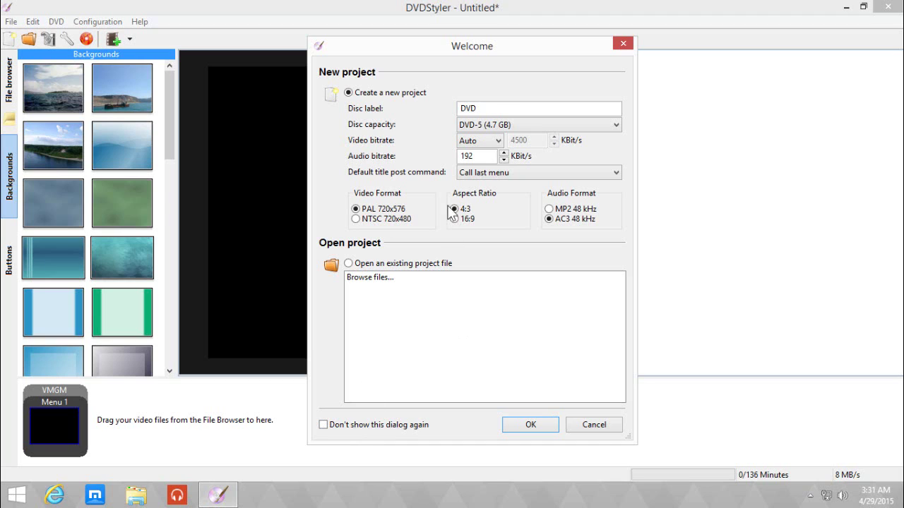
Create a DVD-5 project labelled 'Beach Party' in NTSC 720x480 with a 16:9 aspect ratio.
drag(499, 107, 358, 106)
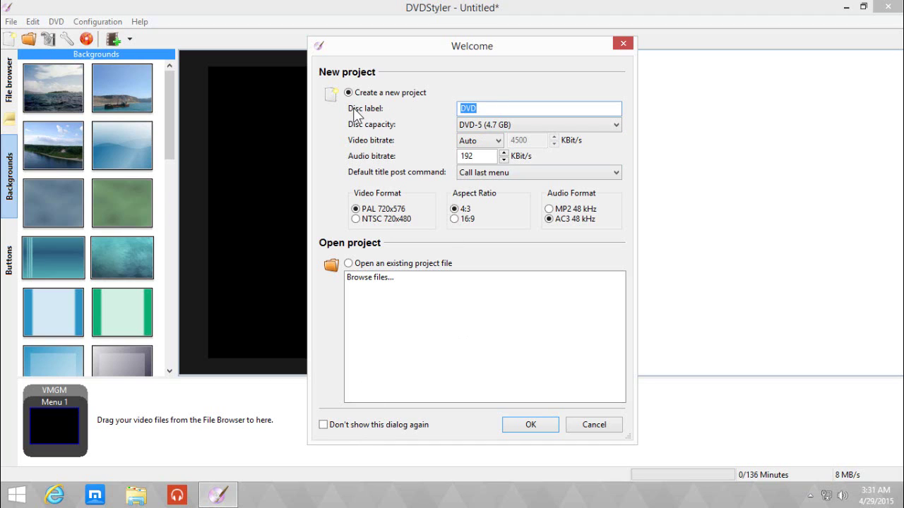
text(Beach Party)
click(478, 131)
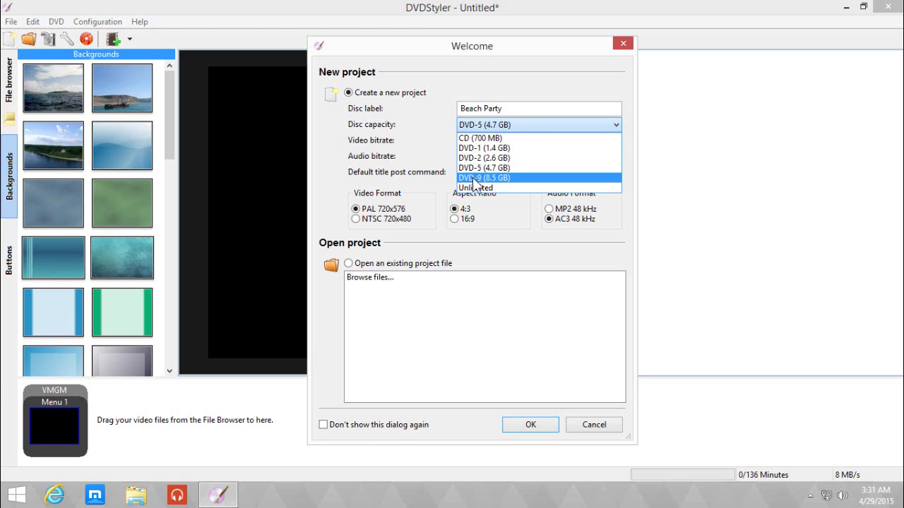
click(417, 146)
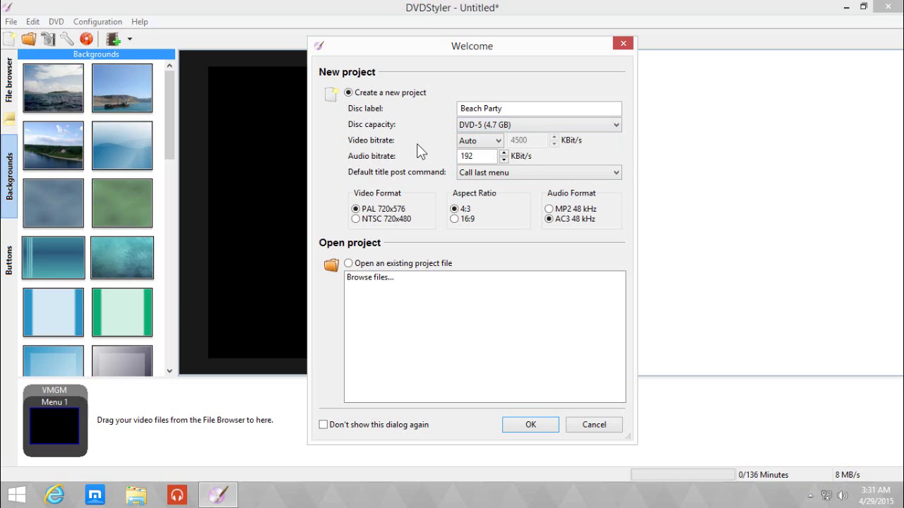
click(404, 221)
click(460, 220)
click(521, 424)
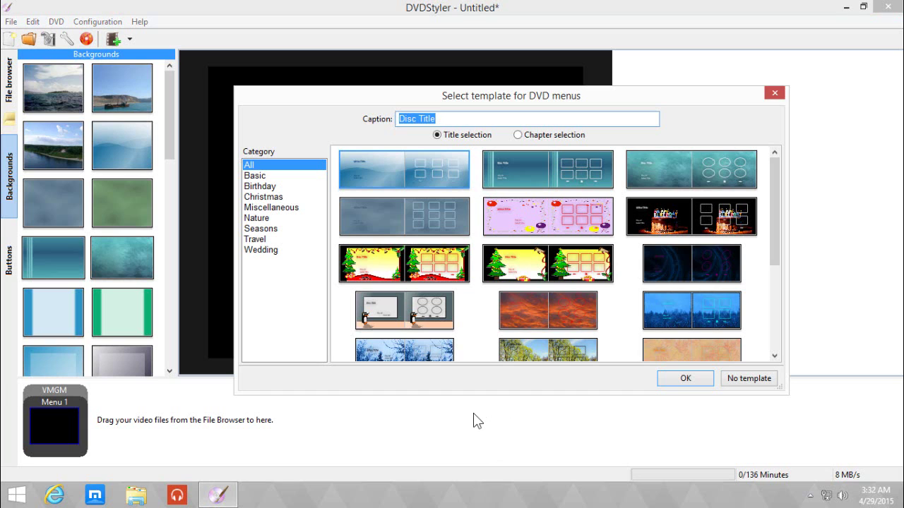
Skip the menu templates and begin Menu 1 as a blank canvas.
drag(773, 247, 771, 209)
click(760, 380)
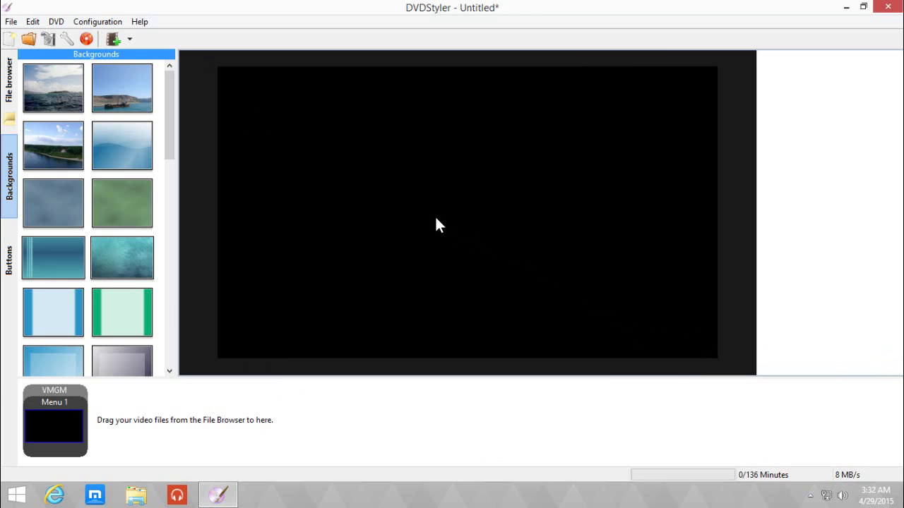
Add the video MOV2011023 from the 2011 folder to the disc as Title 1.
click(130, 40)
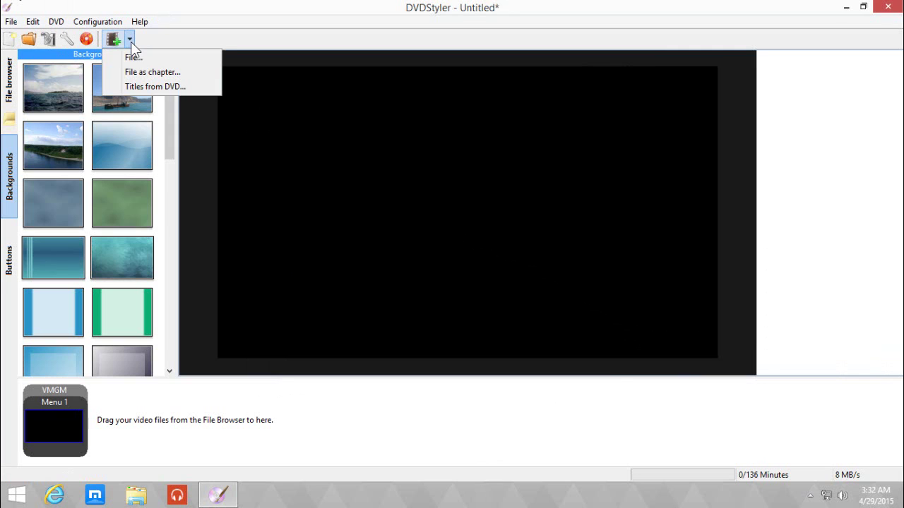
click(132, 58)
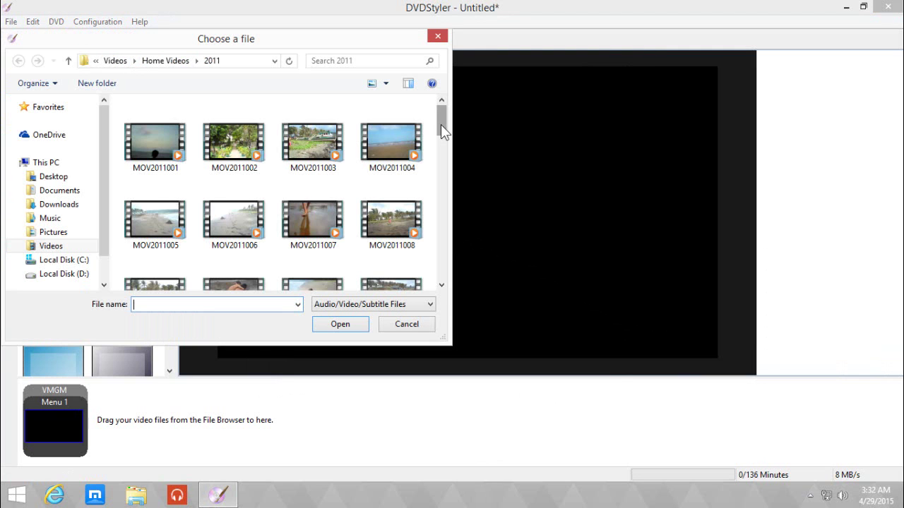
scroll(321, 141, down, 5)
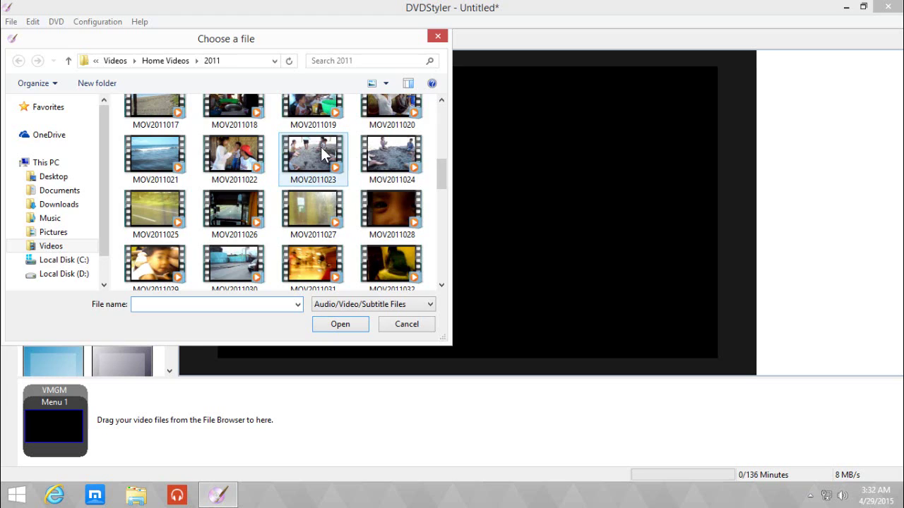
double_click(323, 154)
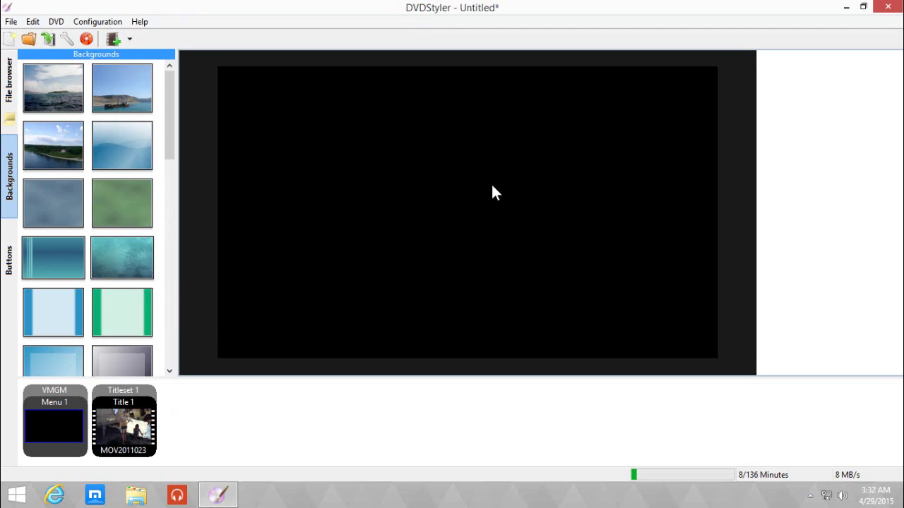
Set Menu 1's background to the looping Wood Background image from Pictures\Newecreator.
double_click(362, 202)
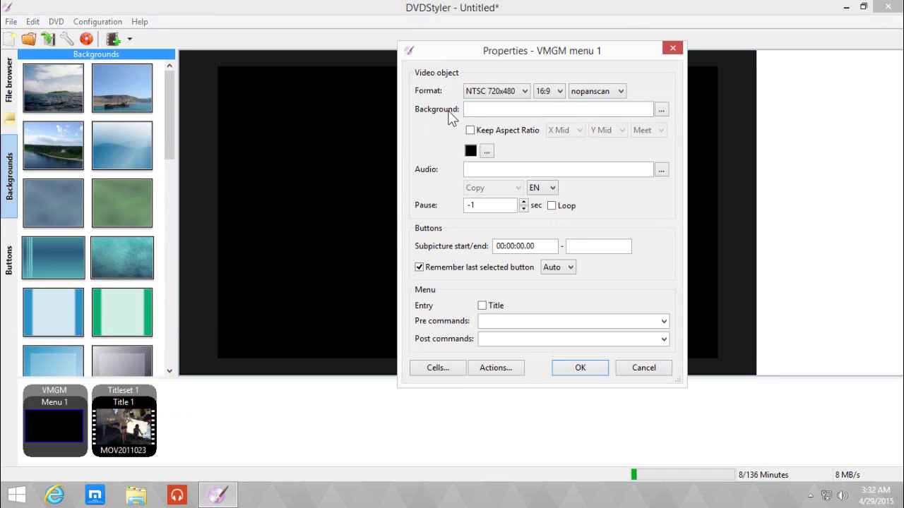
click(663, 111)
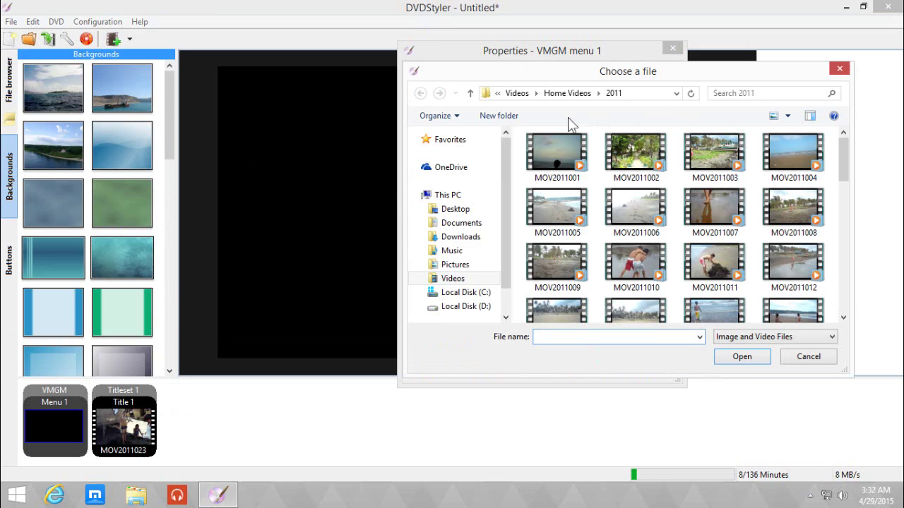
click(466, 265)
double_click(632, 256)
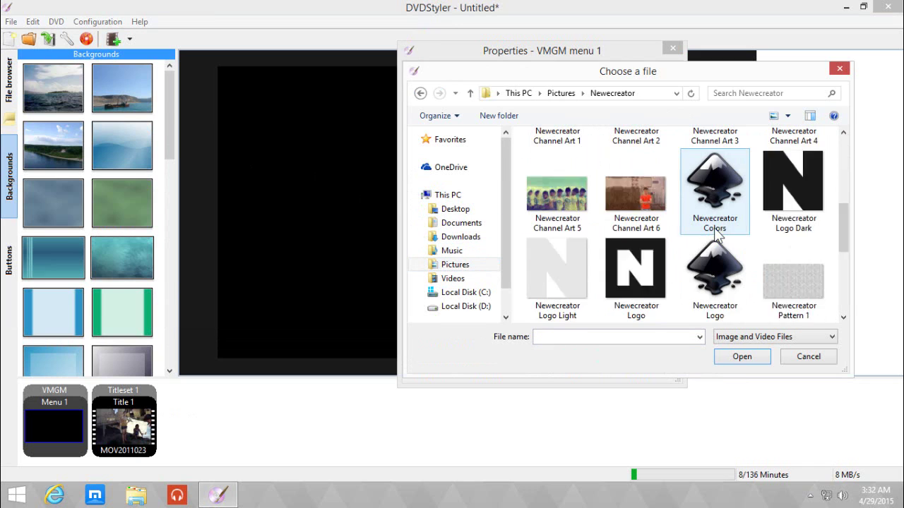
scroll(788, 295, down, 3)
double_click(790, 293)
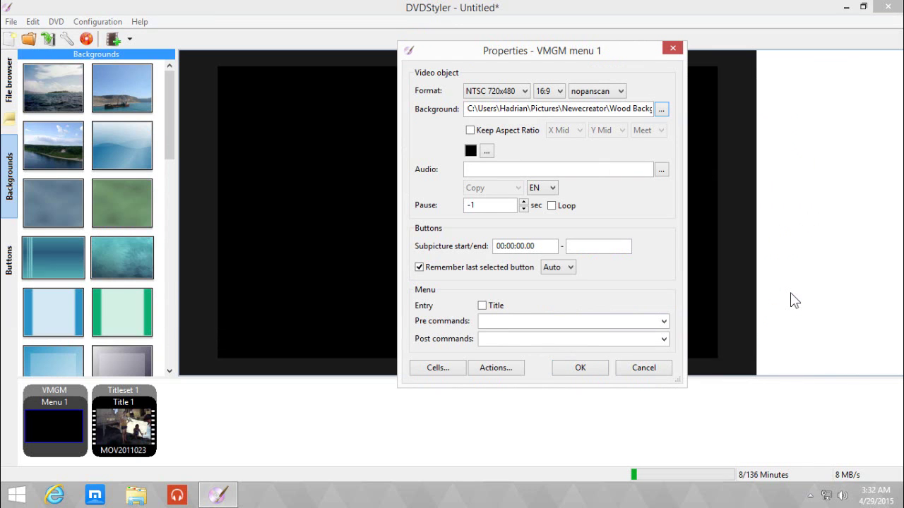
click(552, 206)
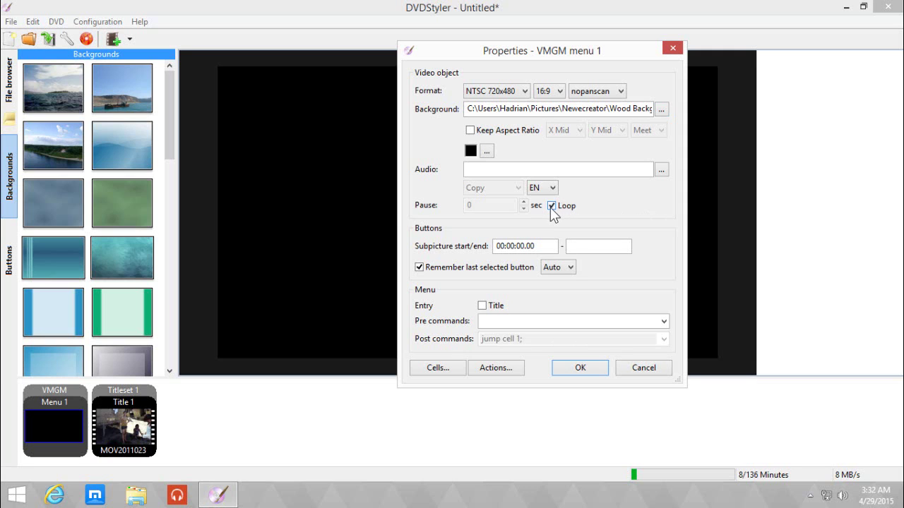
click(577, 369)
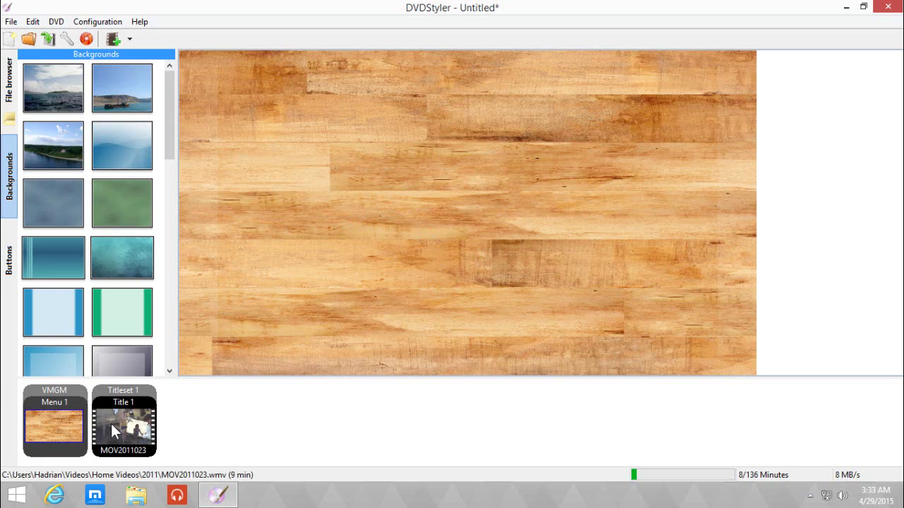
Place a Title 1 video button on the menu, move it up-left, and enlarge it across the centre.
click(10, 267)
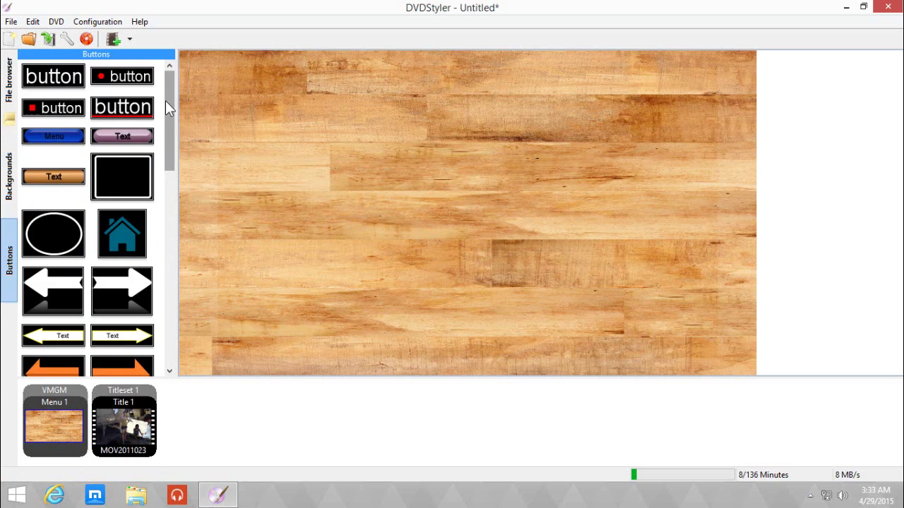
mouse_move(165, 100)
mouse_down()
mouse_move(157, 274)
mouse_move(177, 90)
mouse_up()
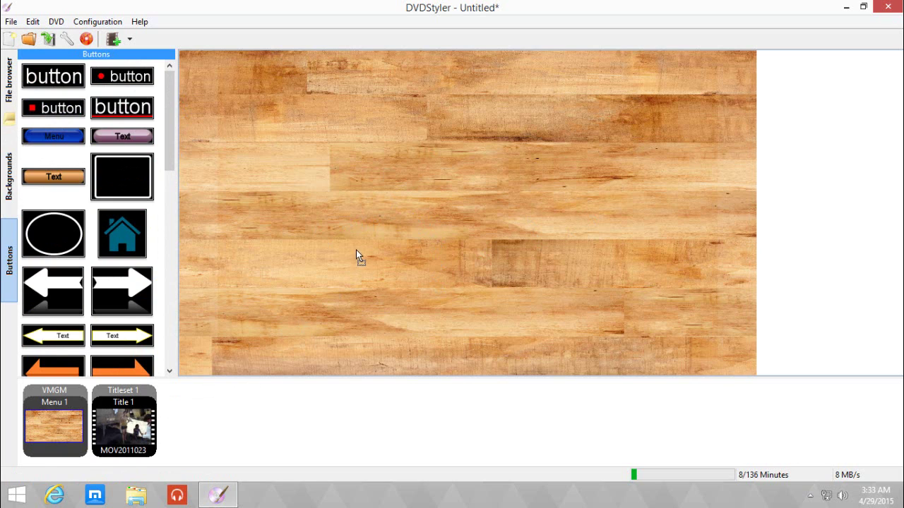
drag(363, 242, 363, 243)
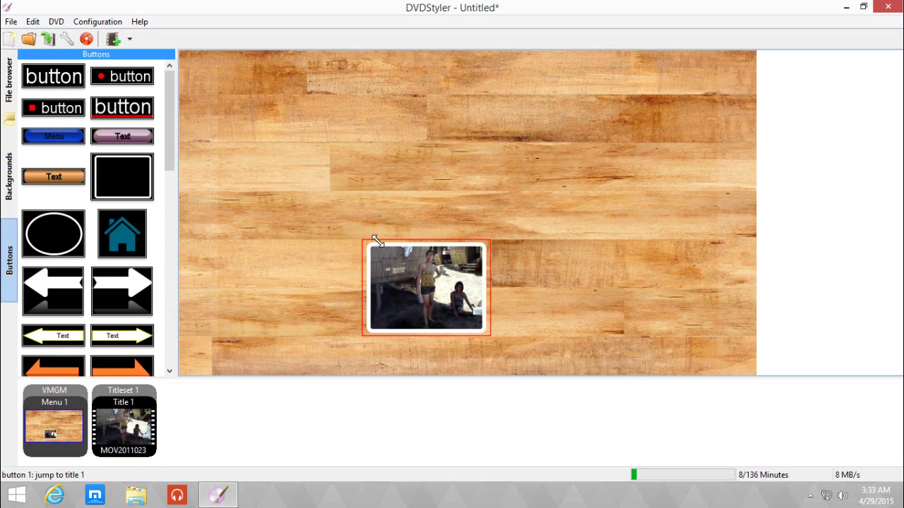
drag(403, 264, 341, 191)
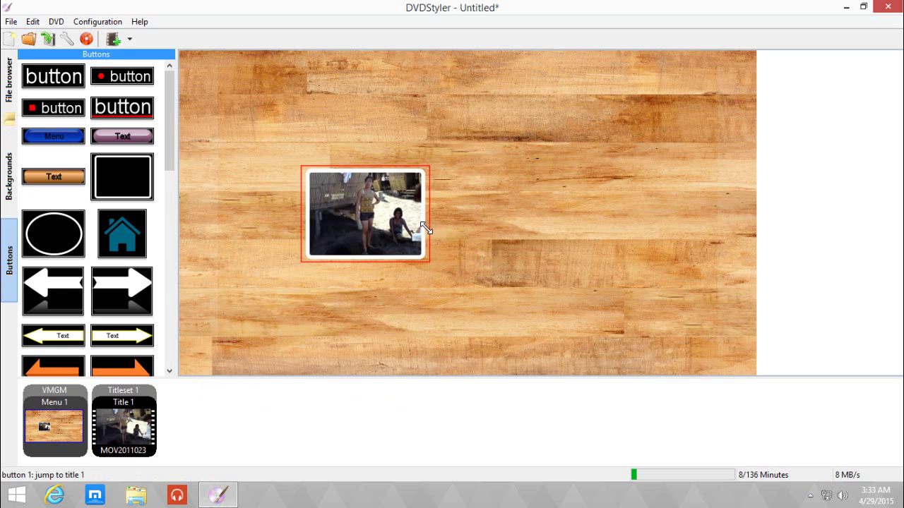
drag(426, 227, 669, 334)
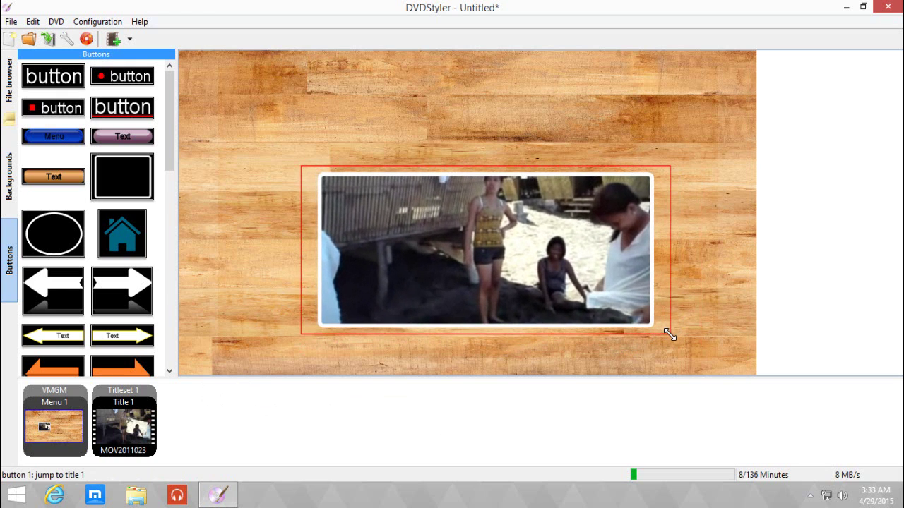
Give button 1 a photo from Camera Photos\2009\2009 06 June and shift it up-left.
double_click(463, 223)
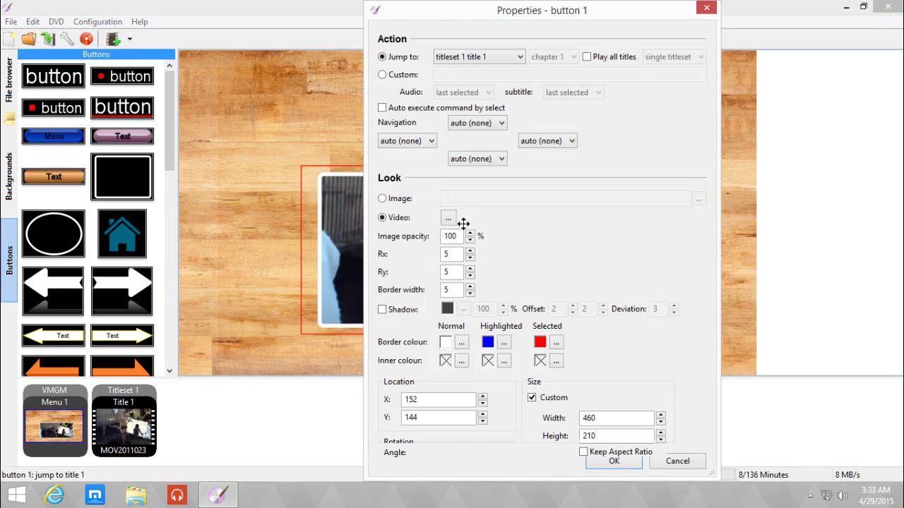
click(382, 199)
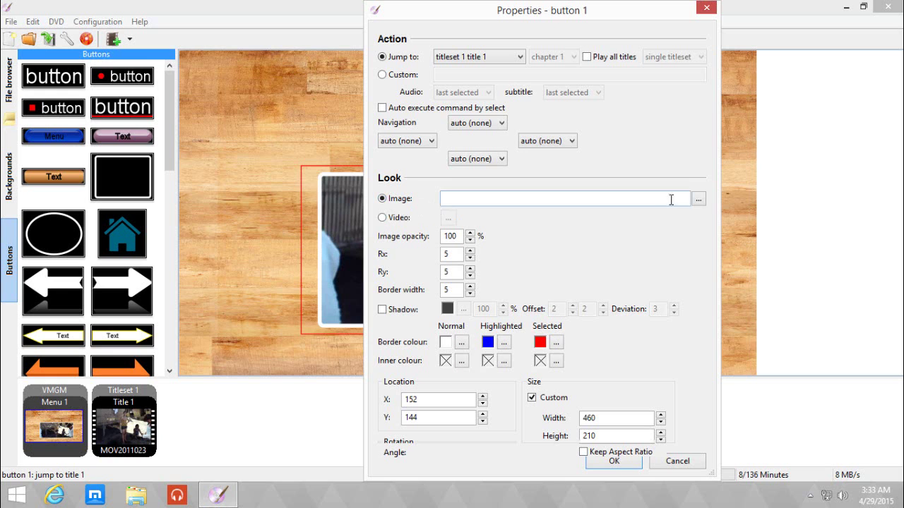
click(698, 199)
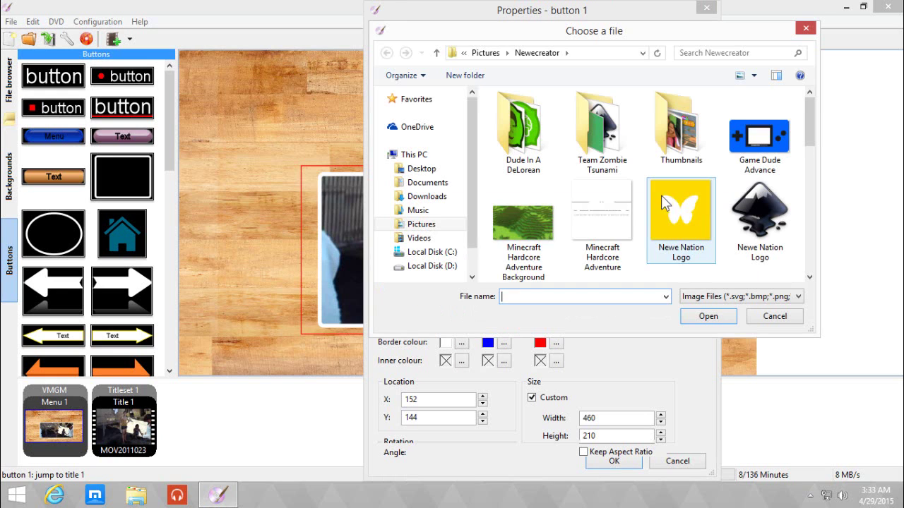
click(424, 224)
double_click(531, 152)
scroll(533, 157, down, 1)
double_click(601, 173)
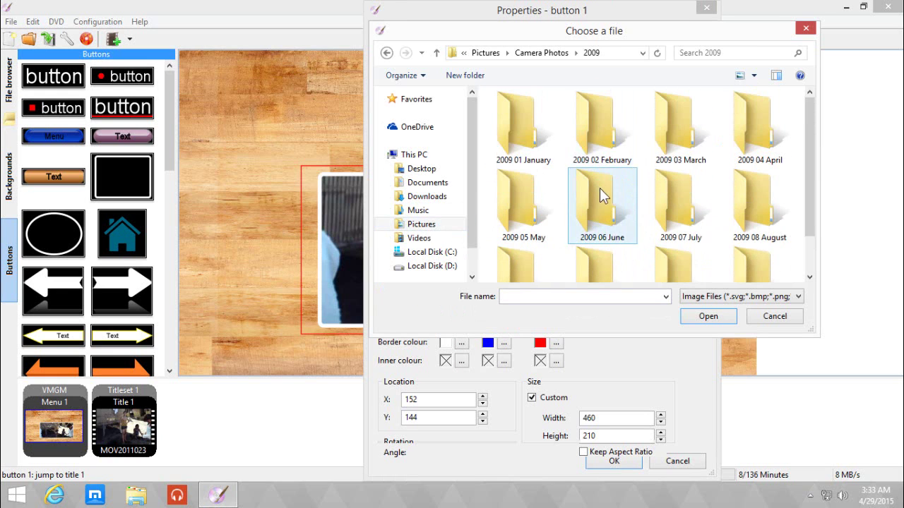
double_click(601, 194)
double_click(677, 145)
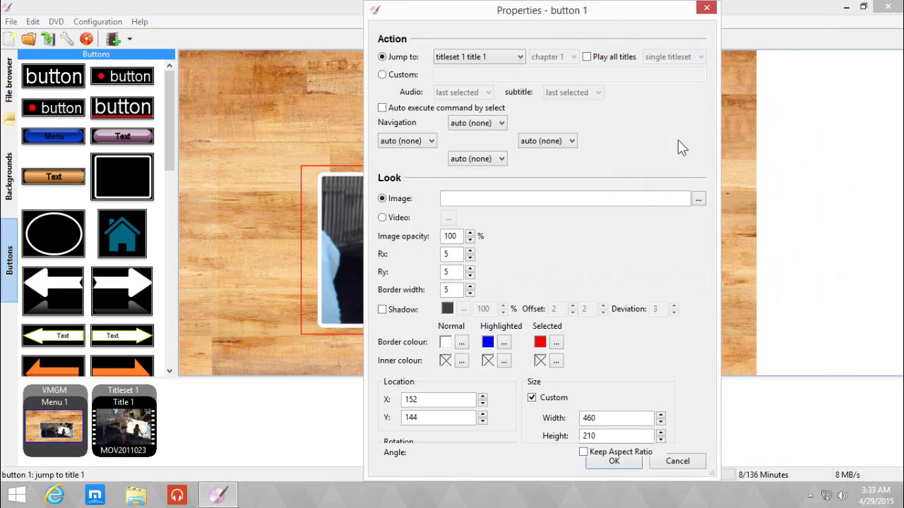
click(620, 462)
drag(514, 274, 501, 243)
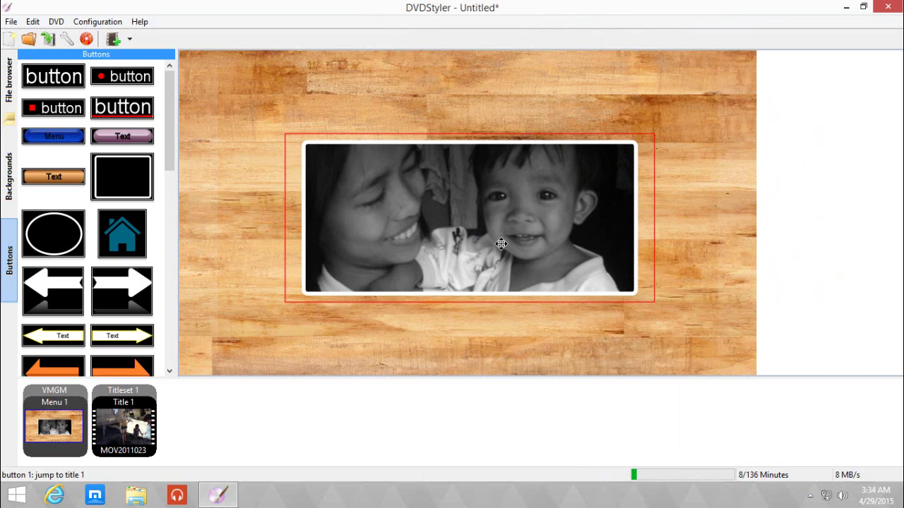
double_click(500, 243)
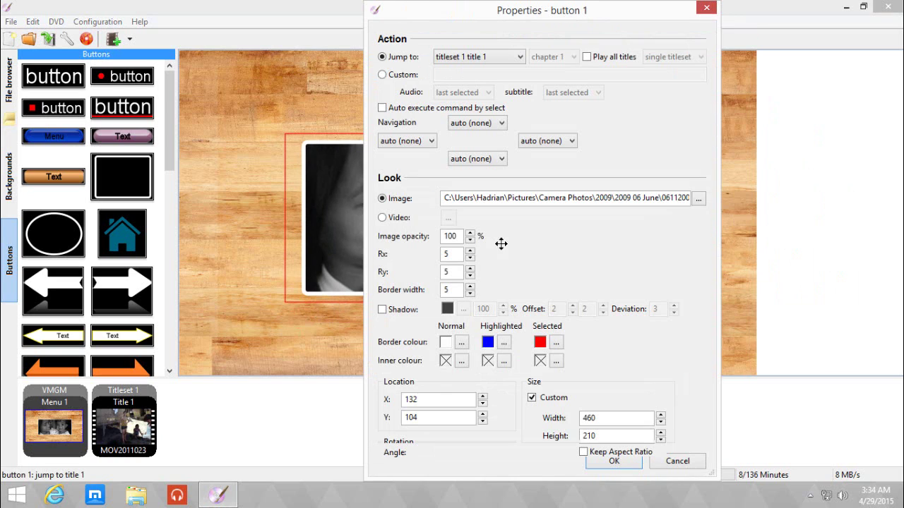
Switch button 1 to video, showing the beach clip's frame at 0:02:24.
click(389, 219)
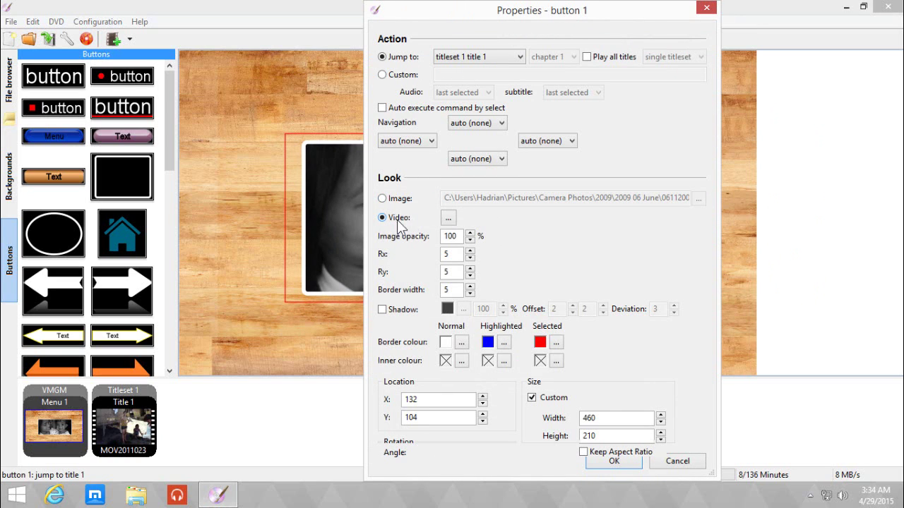
click(451, 223)
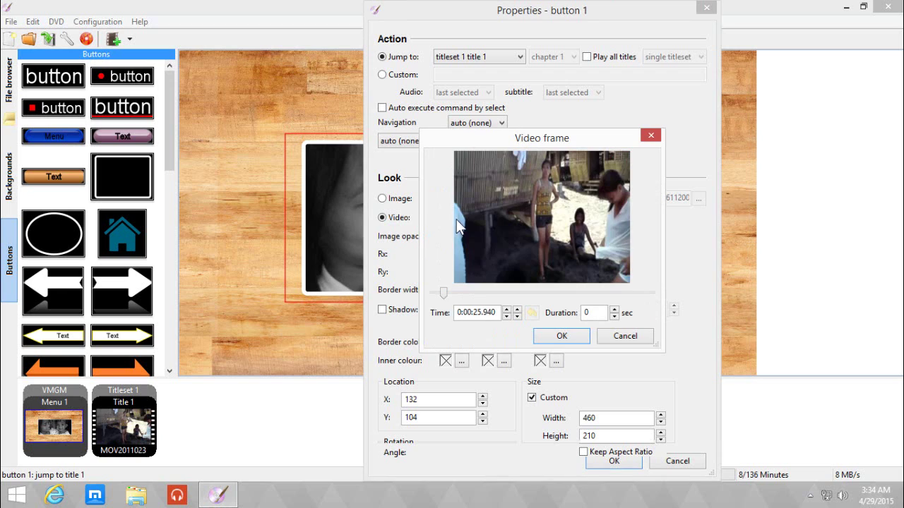
click(457, 292)
drag(486, 293, 497, 295)
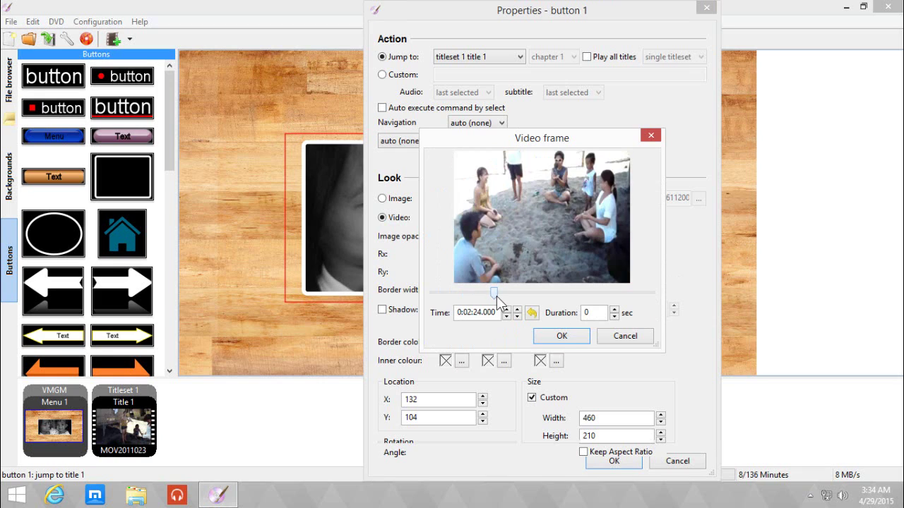
click(561, 337)
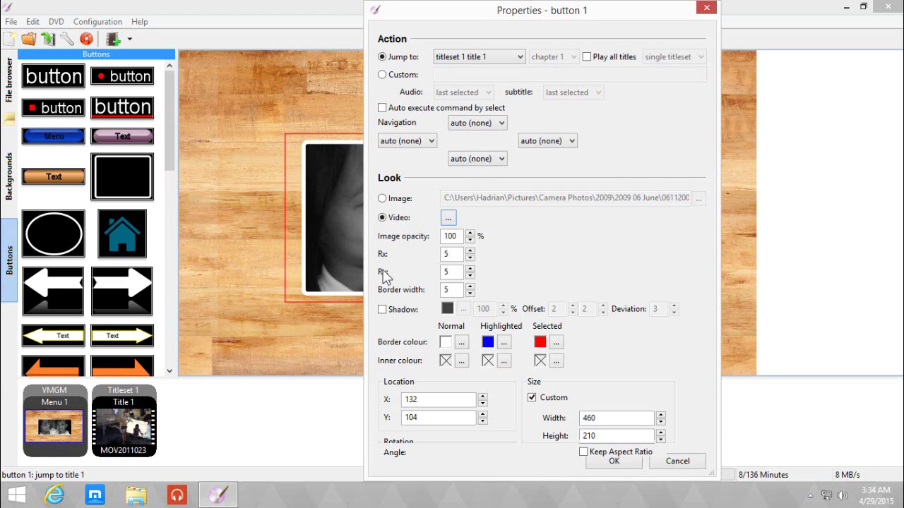
Set the button's corner radii Rx and Ry to 0 and its border width to 7.
double_click(446, 254)
text(0)
double_click(446, 272)
text(0)
double_click(446, 289)
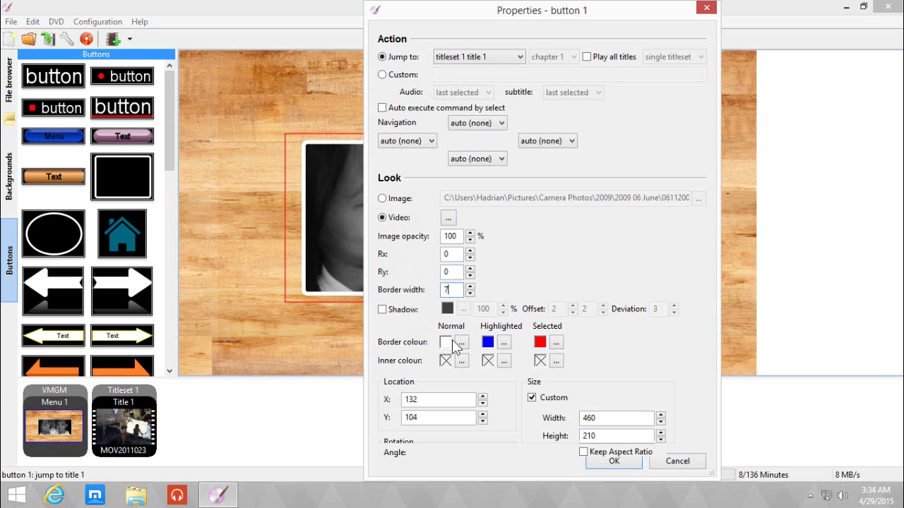
Make the highlighted border orange and the selected border white, apply, and nudge the button down.
click(503, 342)
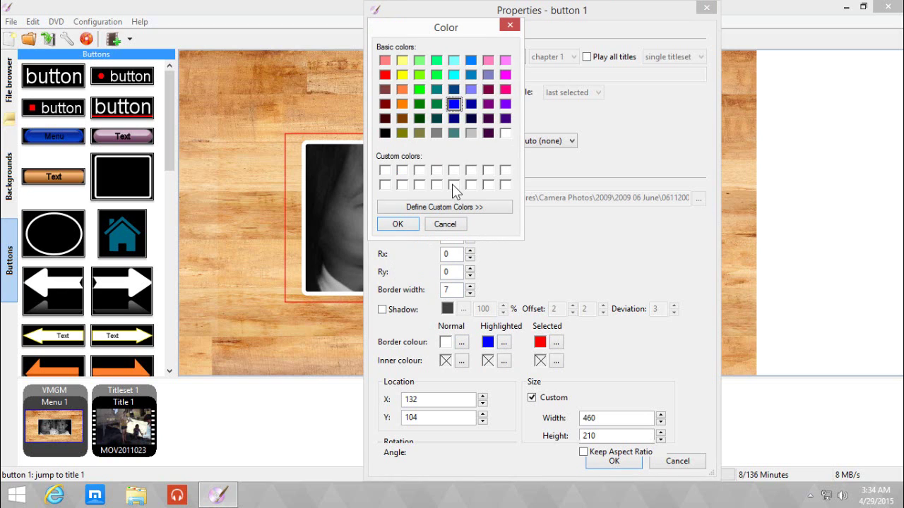
click(404, 105)
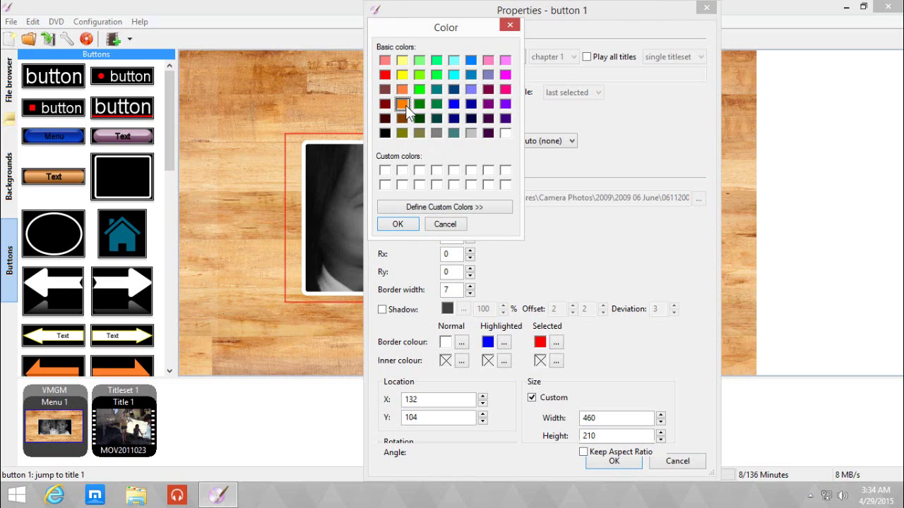
click(397, 224)
click(556, 342)
click(507, 133)
click(412, 224)
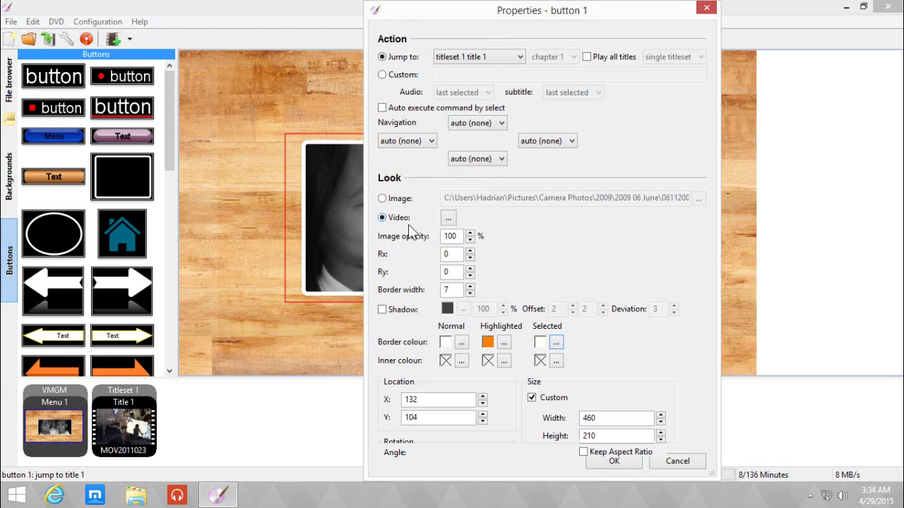
click(614, 461)
drag(481, 220, 485, 237)
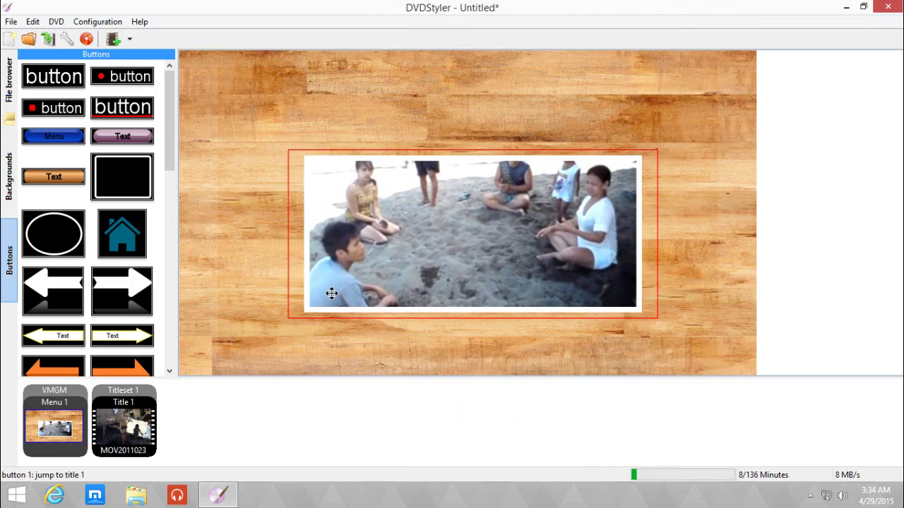
drag(466, 214, 475, 216)
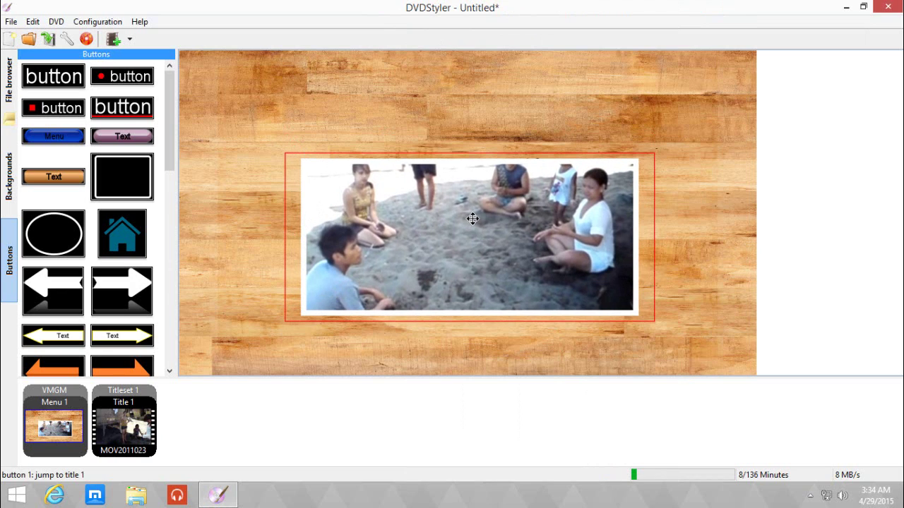
Add a 'Beach Party' text object and position it near the top above the video button.
click(407, 98)
right_click(407, 98)
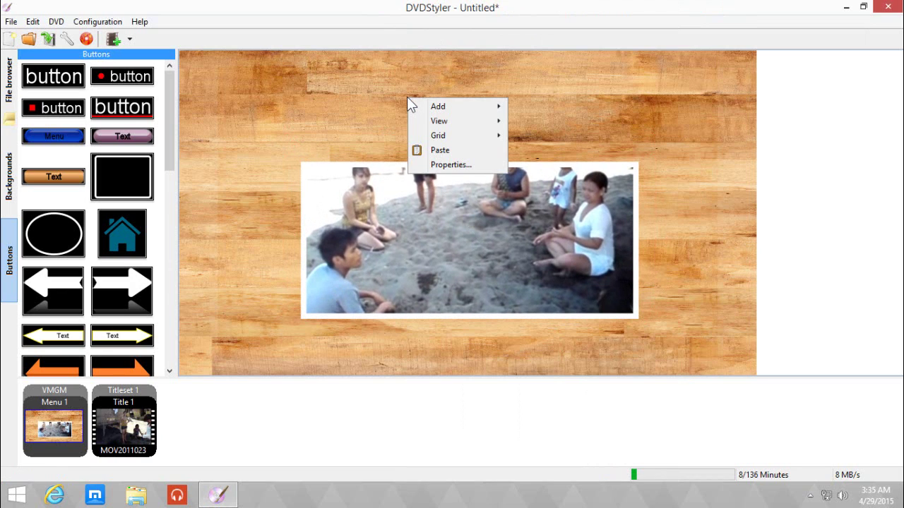
mouse_move(459, 110)
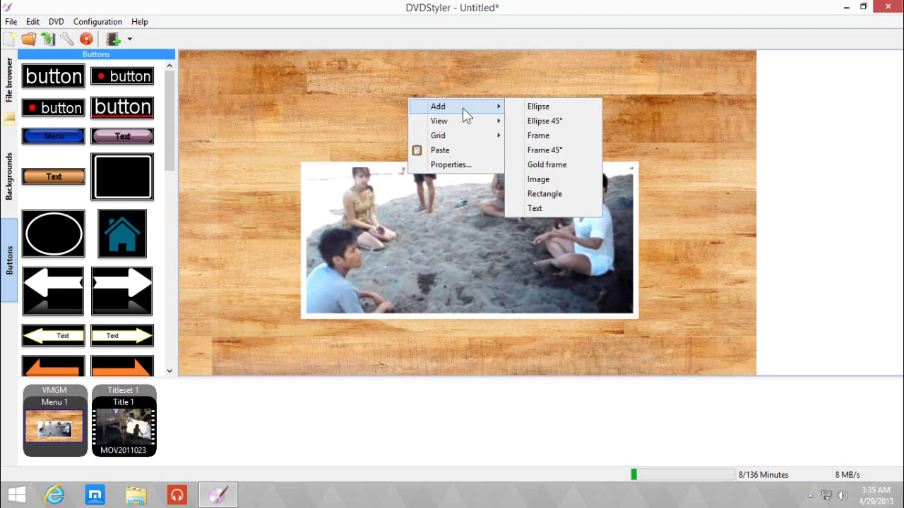
click(538, 208)
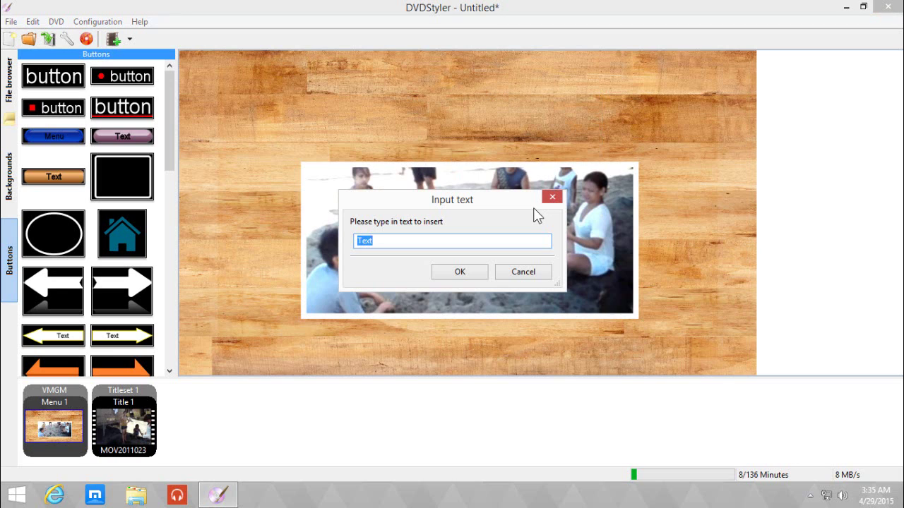
text(Beach Party)
click(476, 270)
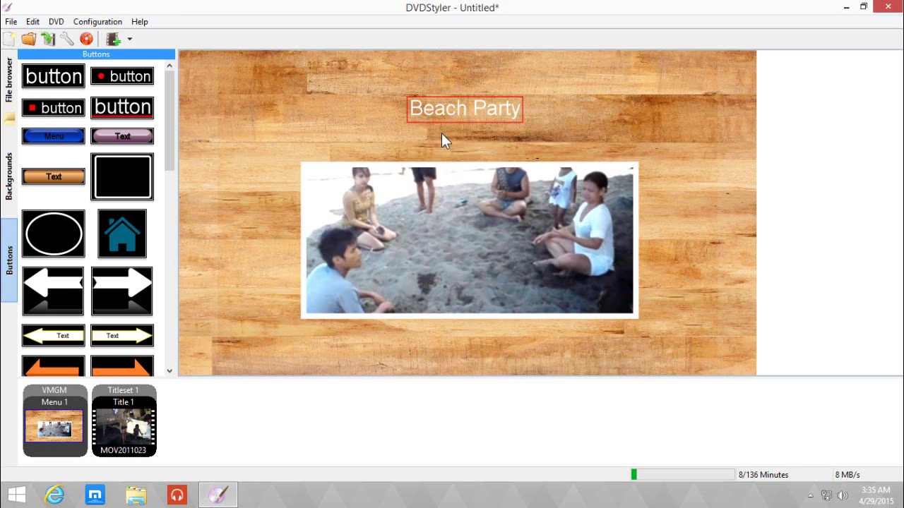
mouse_move(465, 113)
mouse_down()
mouse_move(448, 132)
mouse_move(459, 118)
mouse_up()
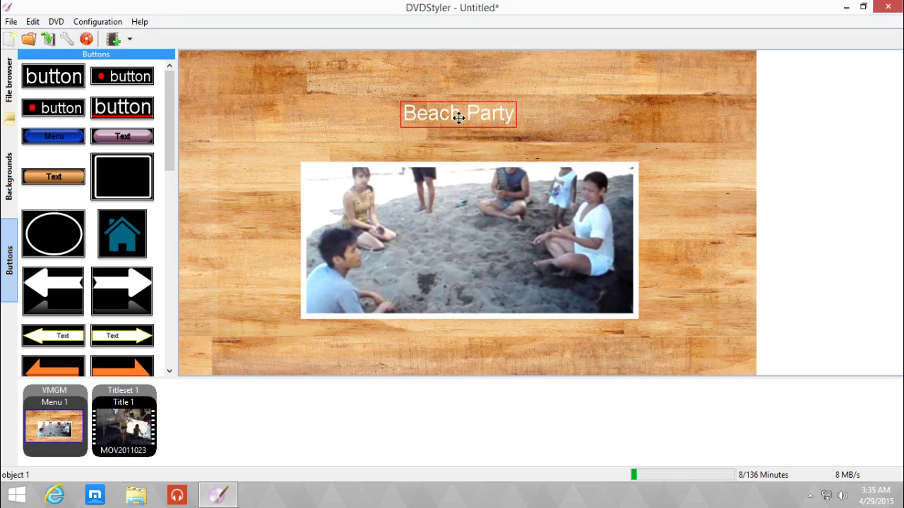
Change the Beach Party title's font to Rock Salt at size 48.
double_click(459, 117)
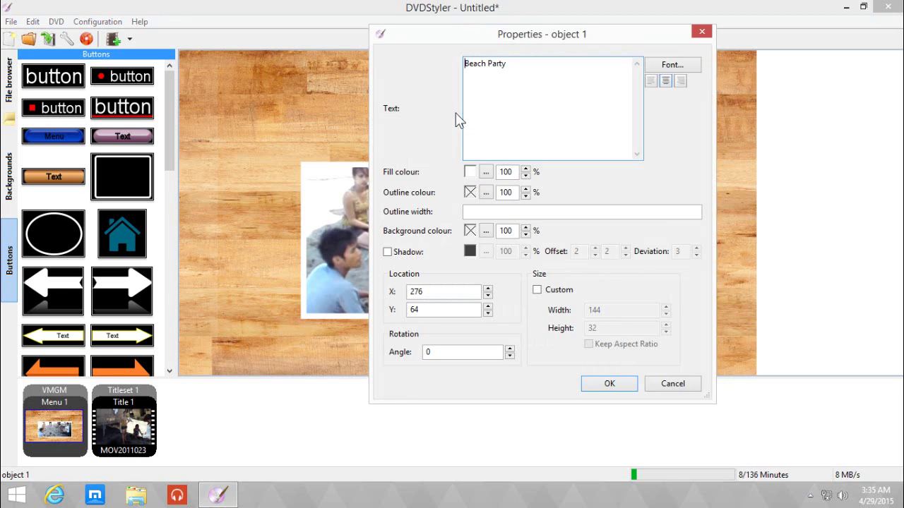
click(668, 64)
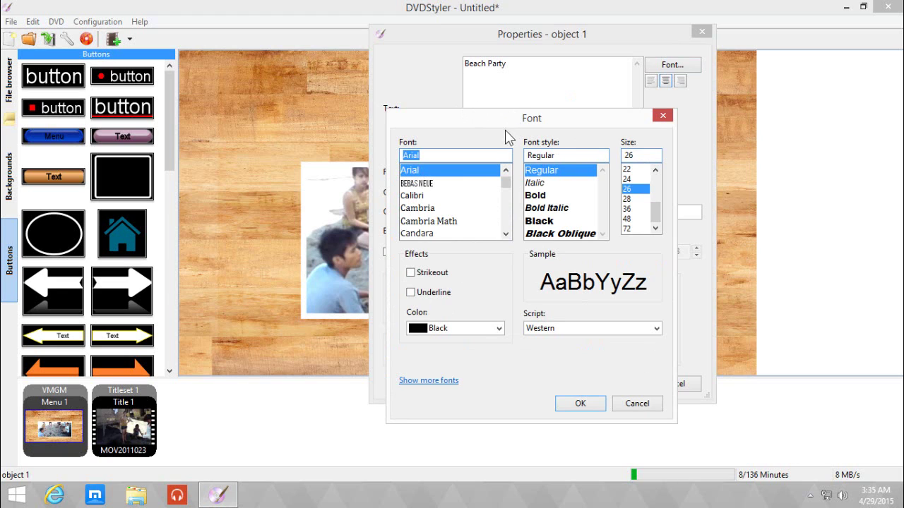
drag(504, 183, 504, 189)
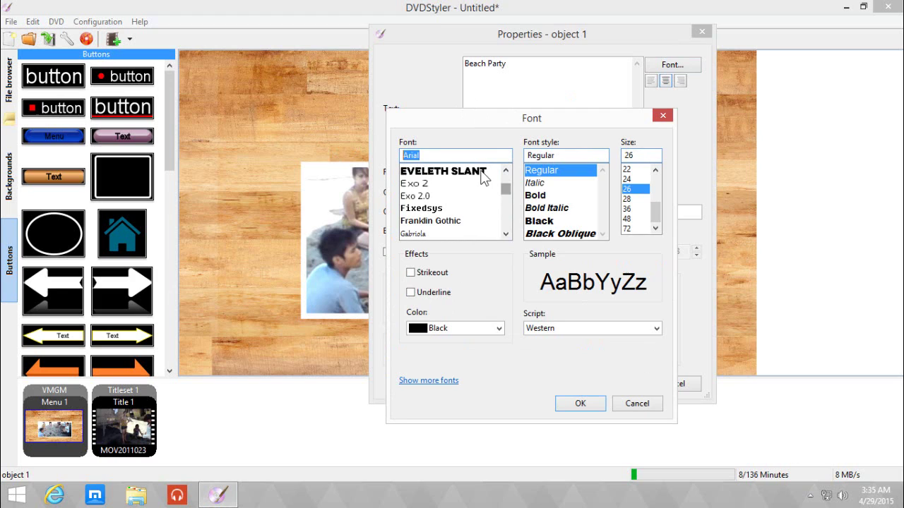
scroll(482, 177, down, 10)
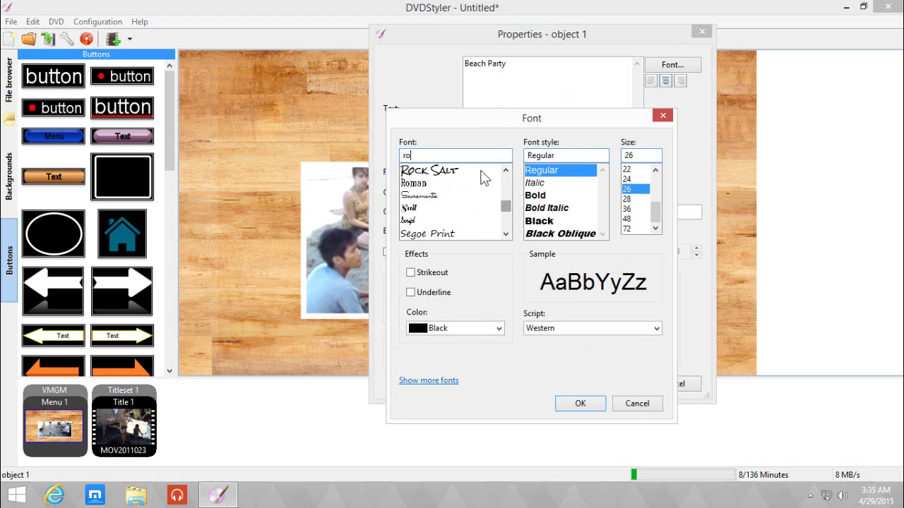
click(443, 169)
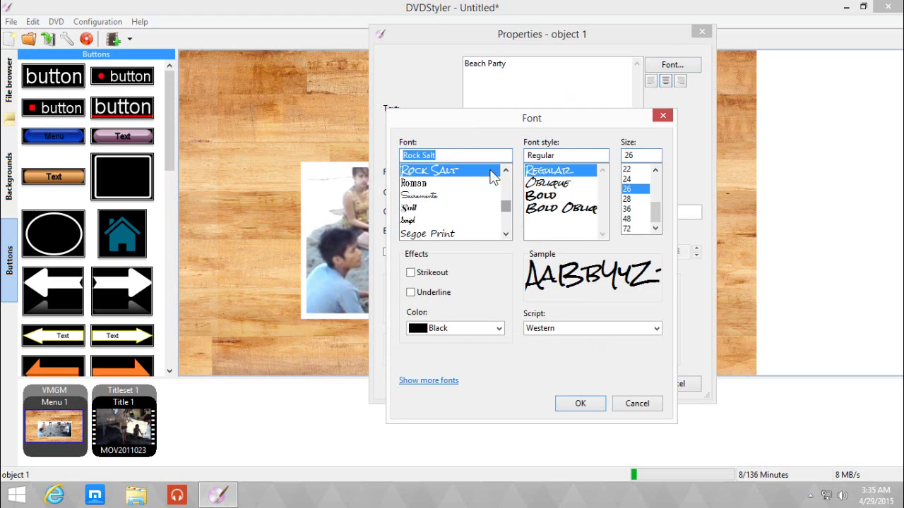
click(629, 218)
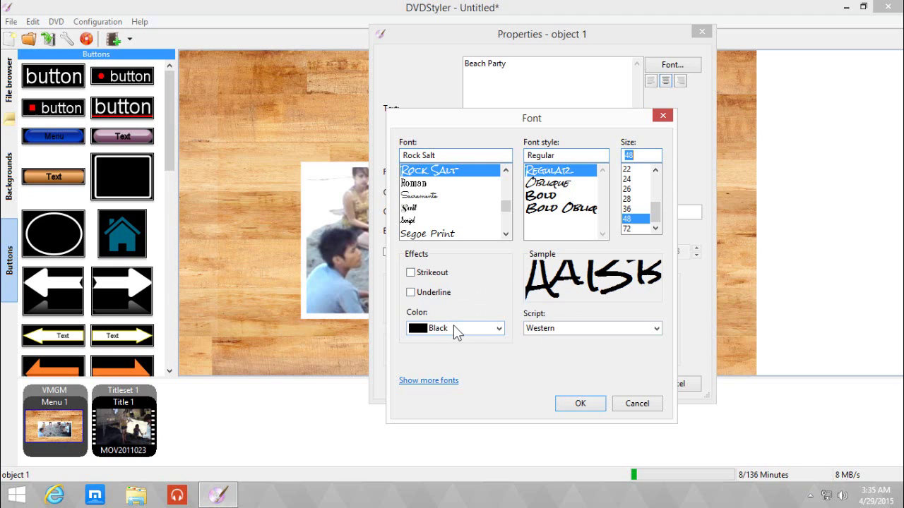
click(587, 400)
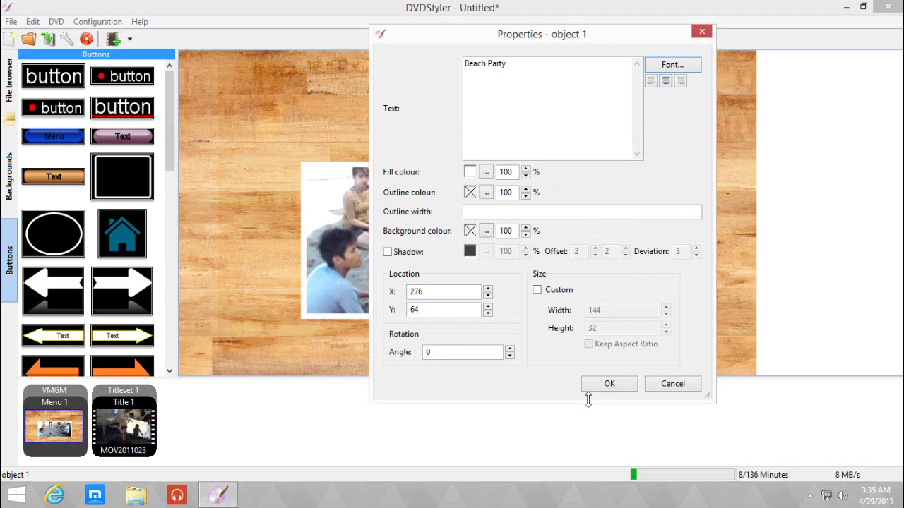
Keep the title's fill white and apply the text properties.
click(486, 174)
click(517, 49)
click(599, 387)
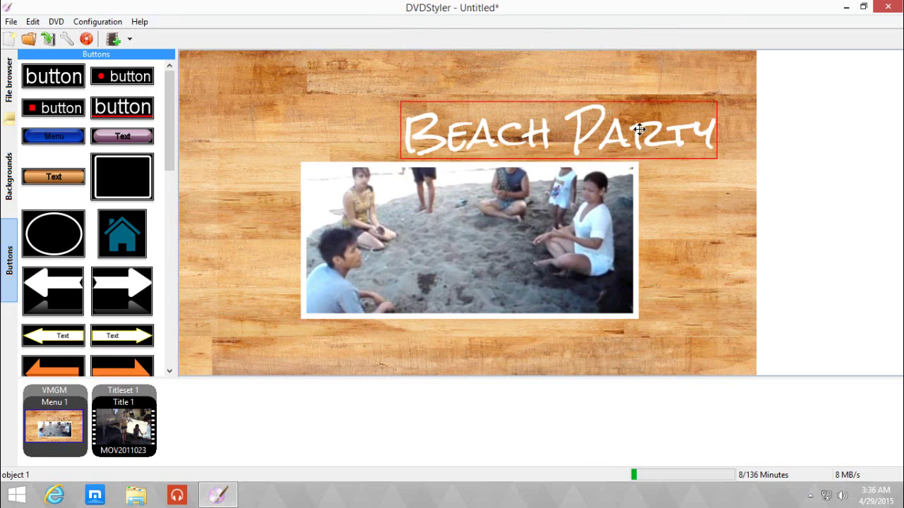
Move the Beach Party title up, then centre the title and video photo horizontally on the menu.
drag(636, 129, 512, 120)
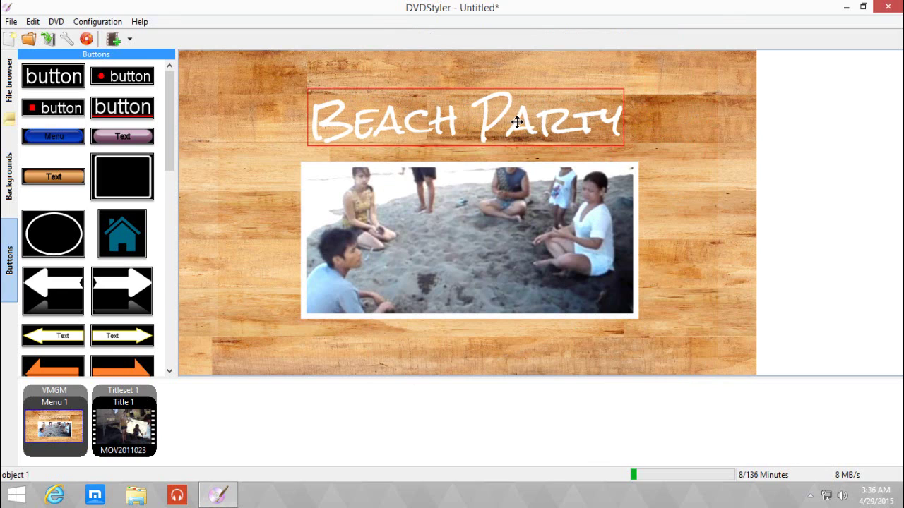
right_click(518, 122)
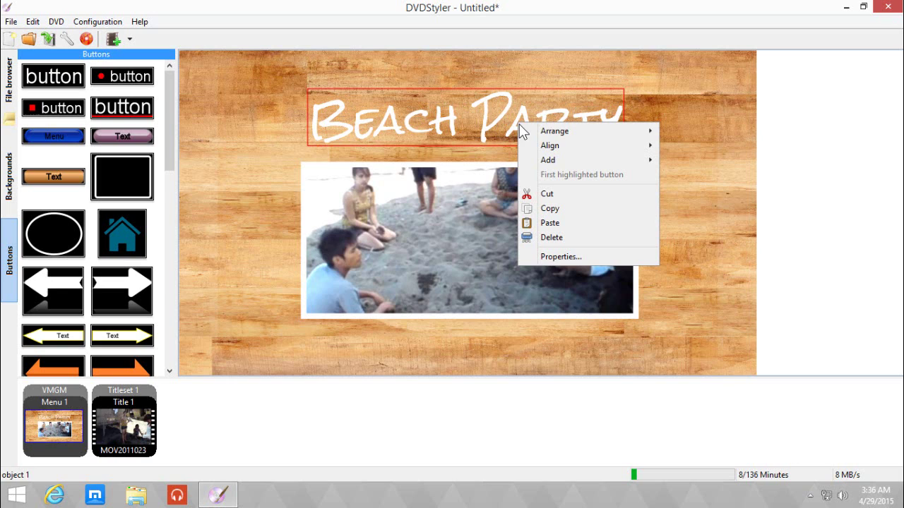
mouse_move(570, 157)
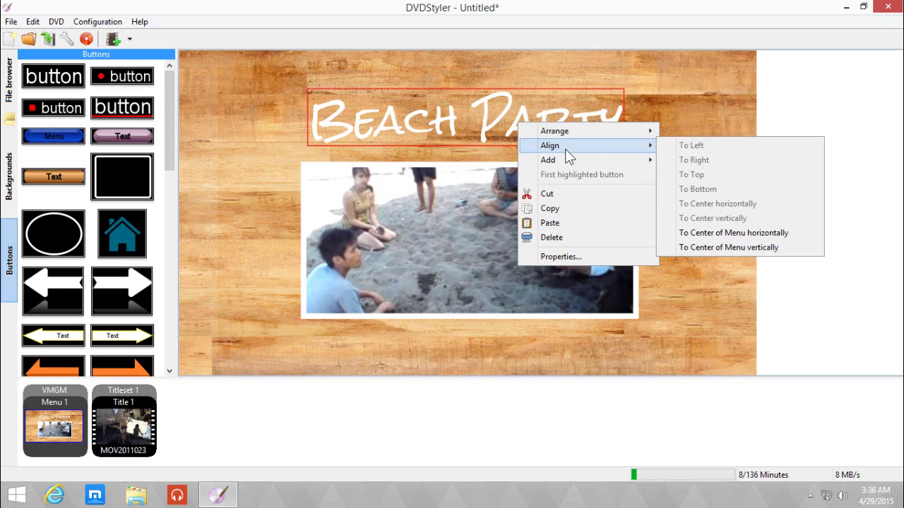
click(708, 234)
right_click(595, 206)
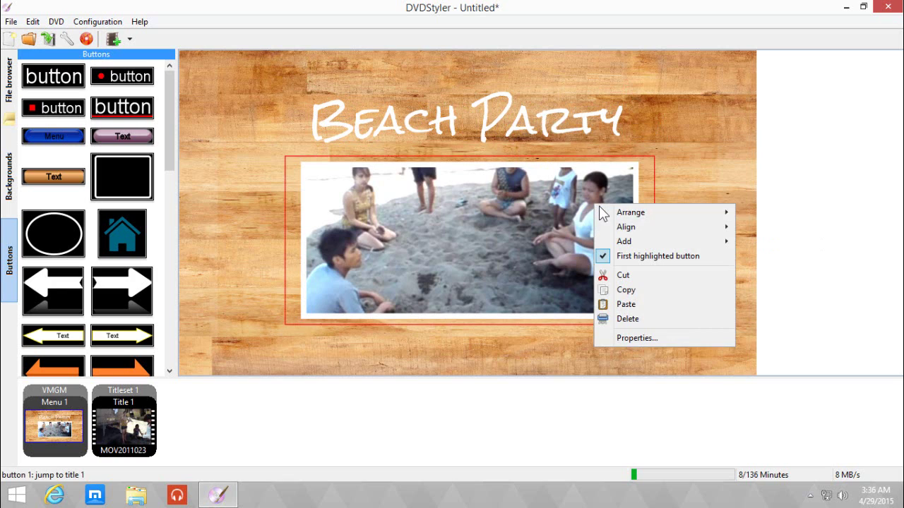
mouse_move(632, 215)
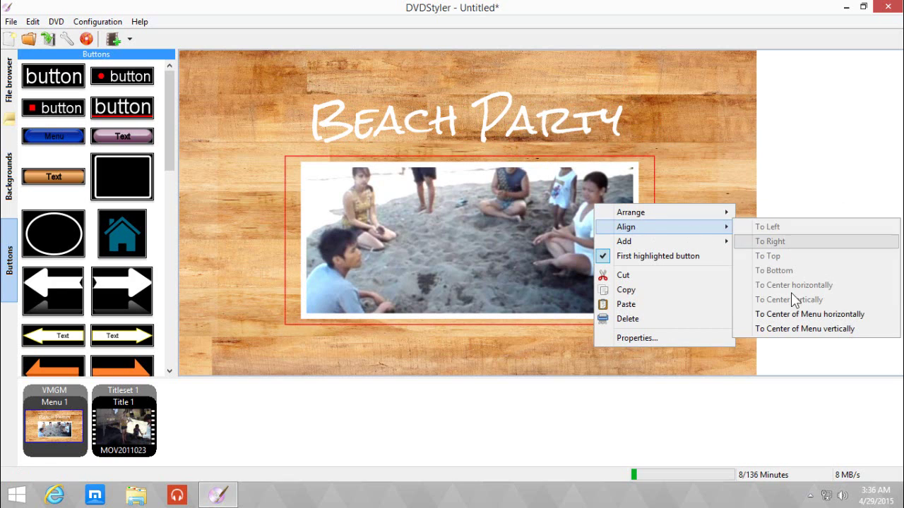
click(798, 315)
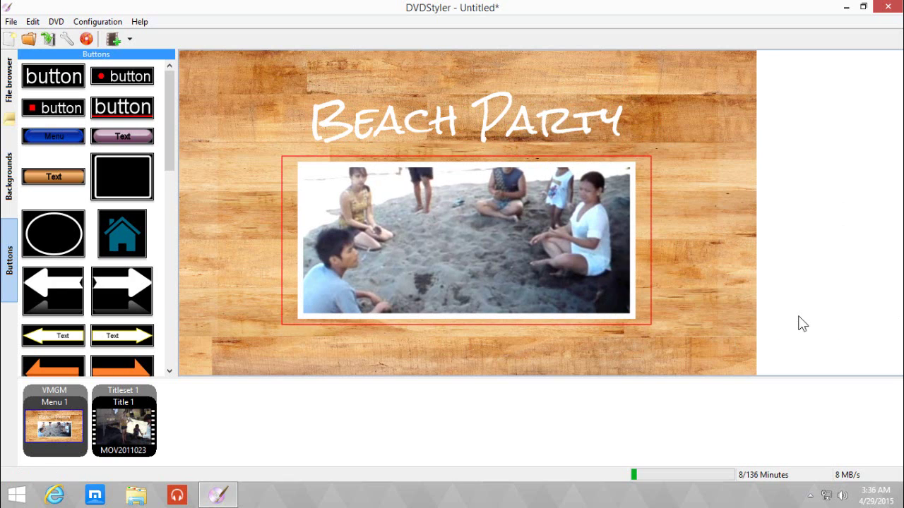
Select the title and video photo together and centre them vertically on the menu.
click(679, 221)
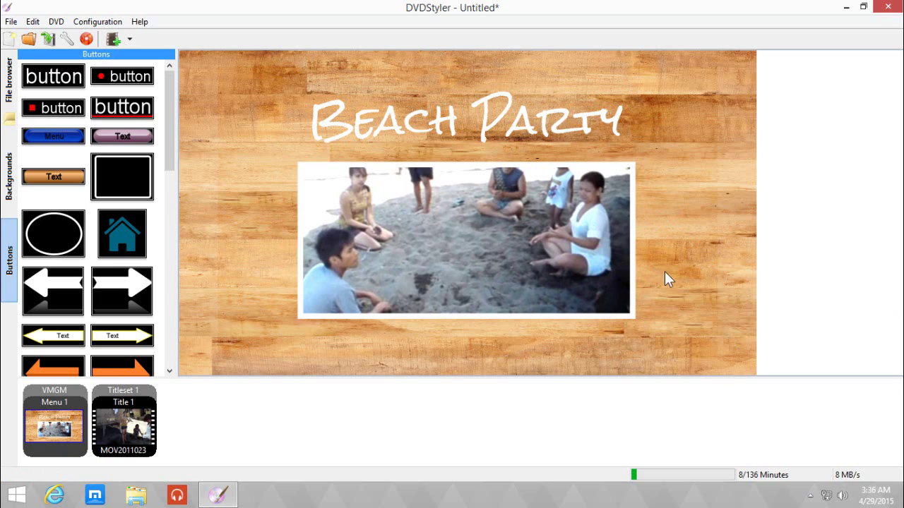
click(594, 256)
ctrl+click(549, 139)
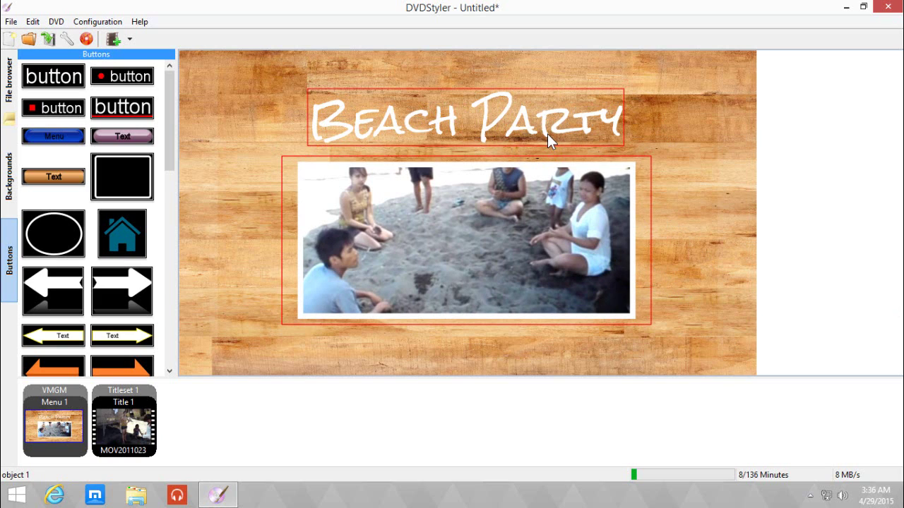
right_click(548, 134)
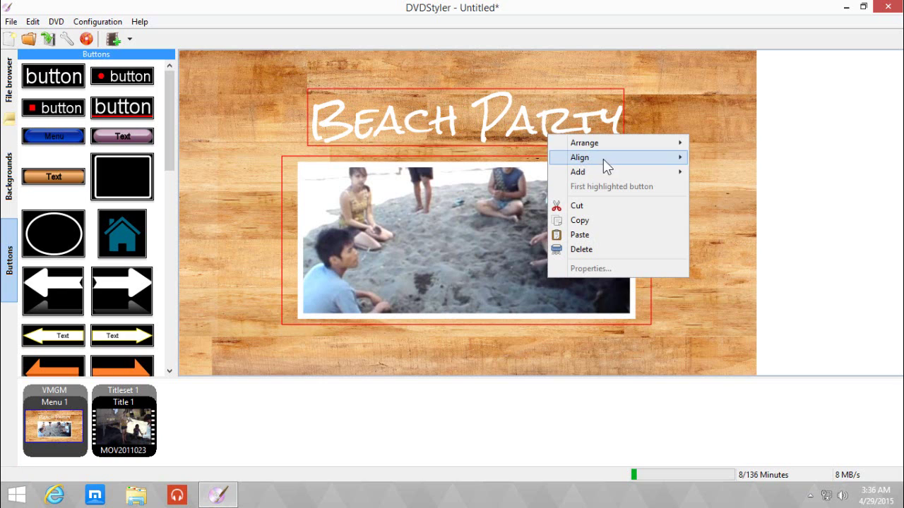
mouse_move(663, 161)
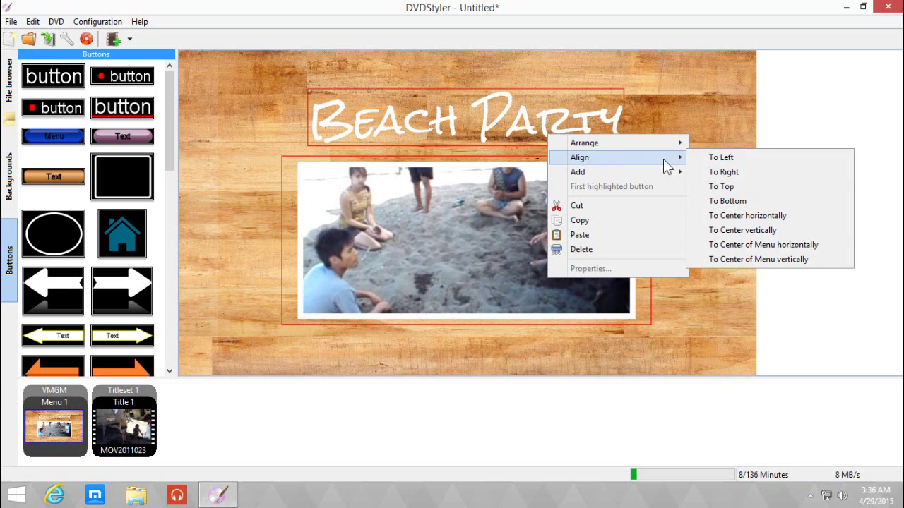
click(766, 260)
drag(687, 346, 238, 71)
click(257, 284)
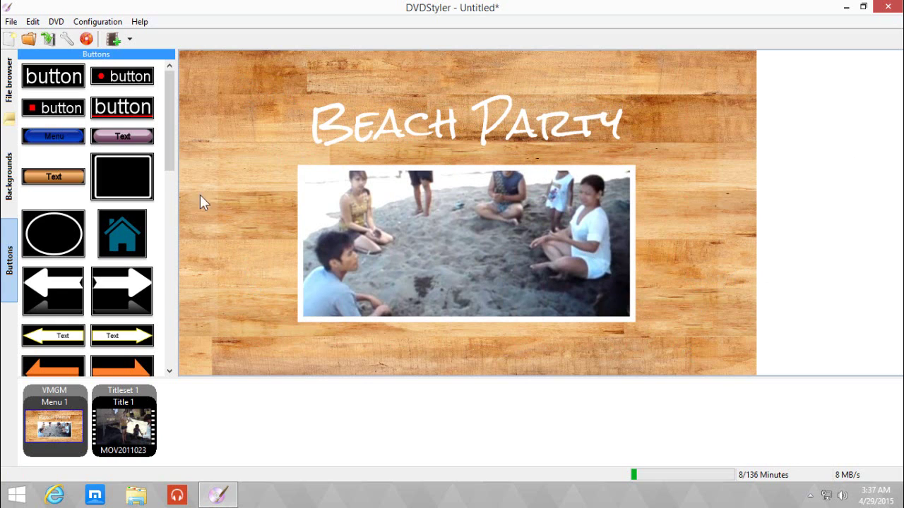
Save the project as 'Beach Party' in the Videos folder.
click(48, 39)
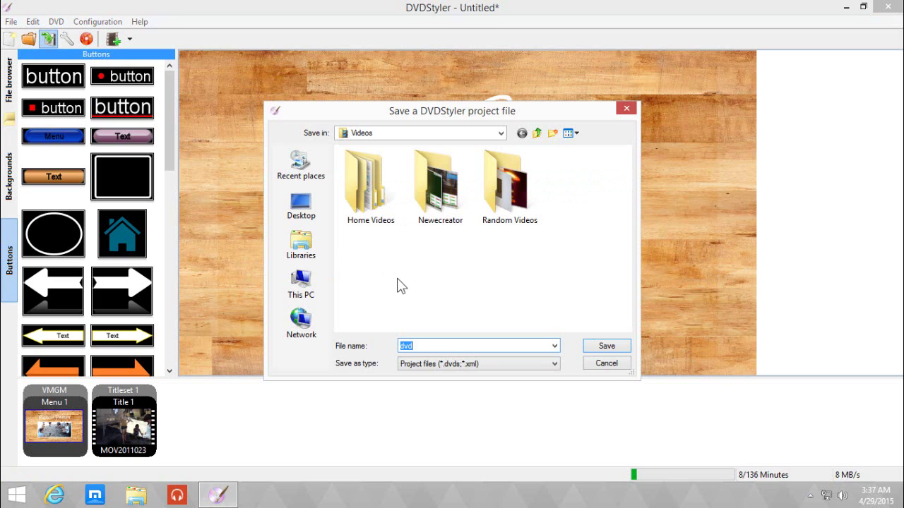
text(Beach Party)
click(606, 346)
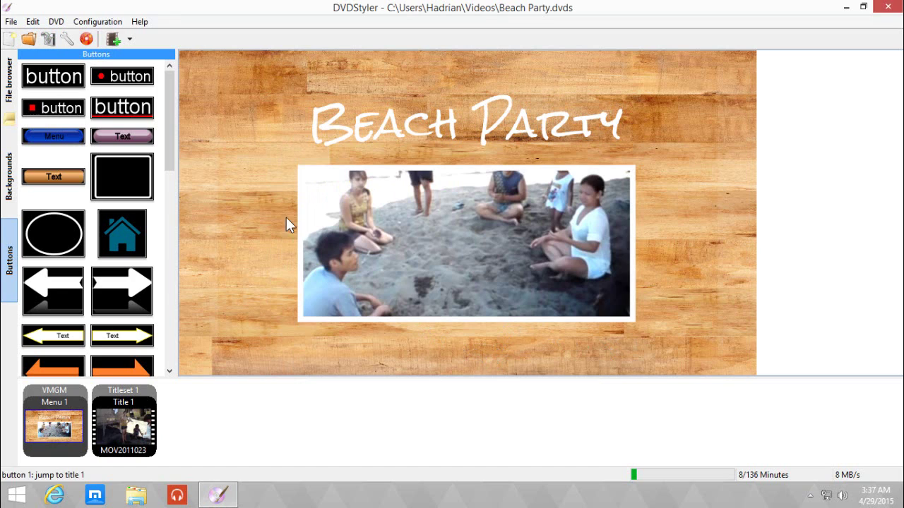
In the Burn settings, keep the custom portable VLC preview player and choose to create Beach Party.iso.
click(87, 39)
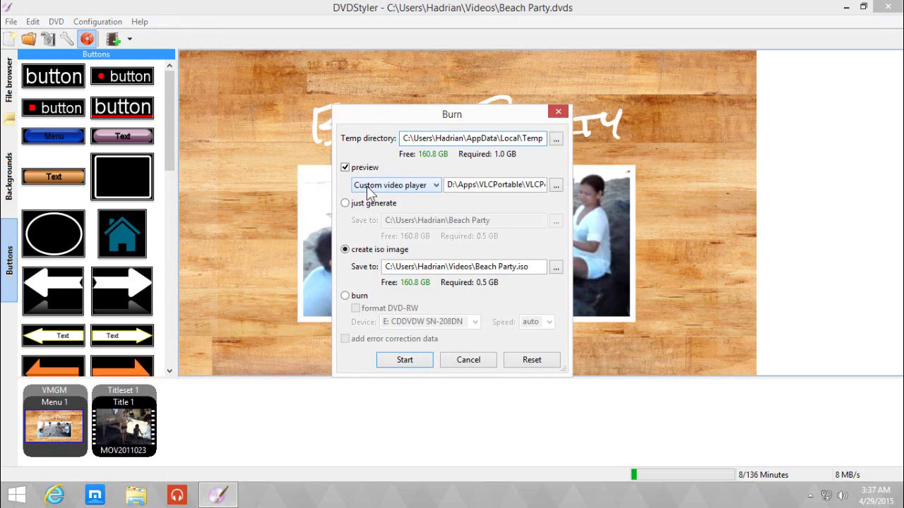
click(364, 187)
click(371, 195)
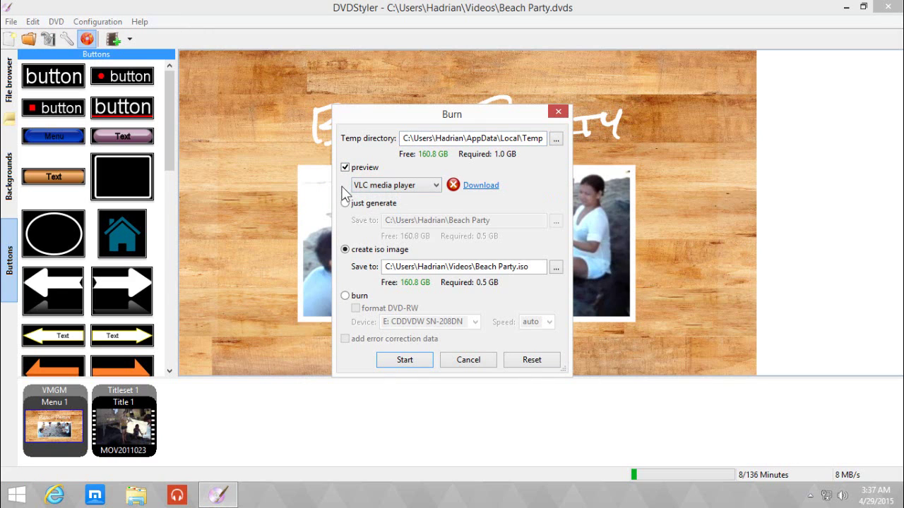
click(429, 187)
click(405, 209)
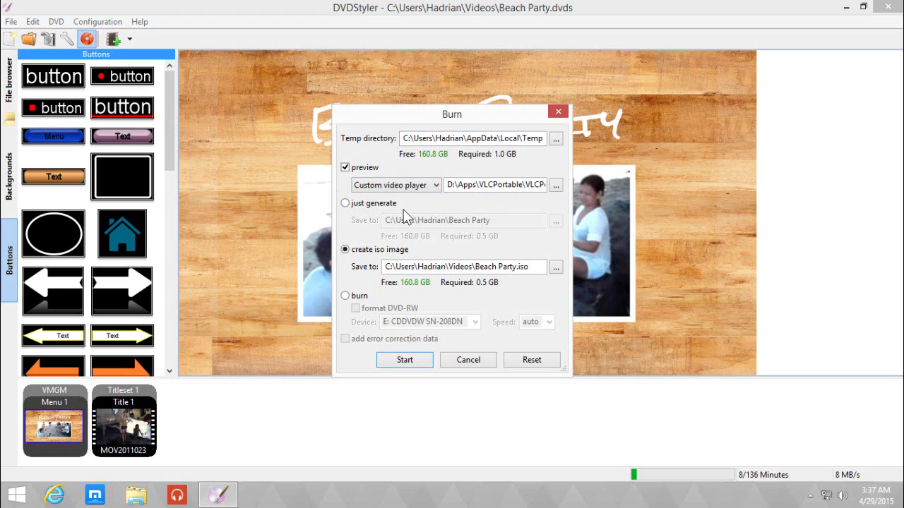
click(353, 297)
click(363, 251)
Start generating the DVD so the VLC Portable preview launches.
click(413, 361)
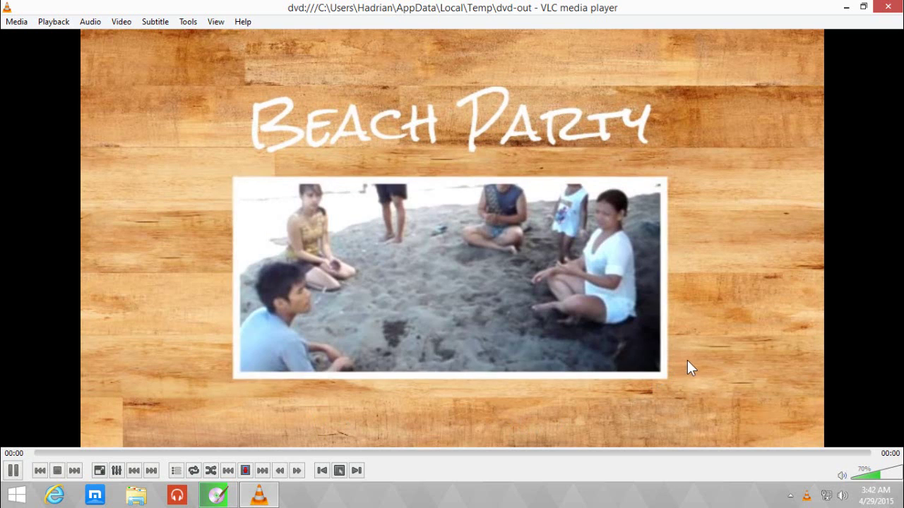
Close the VLC preview, confirm creating the Beach Party.iso image, and dismiss the success report.
click(888, 7)
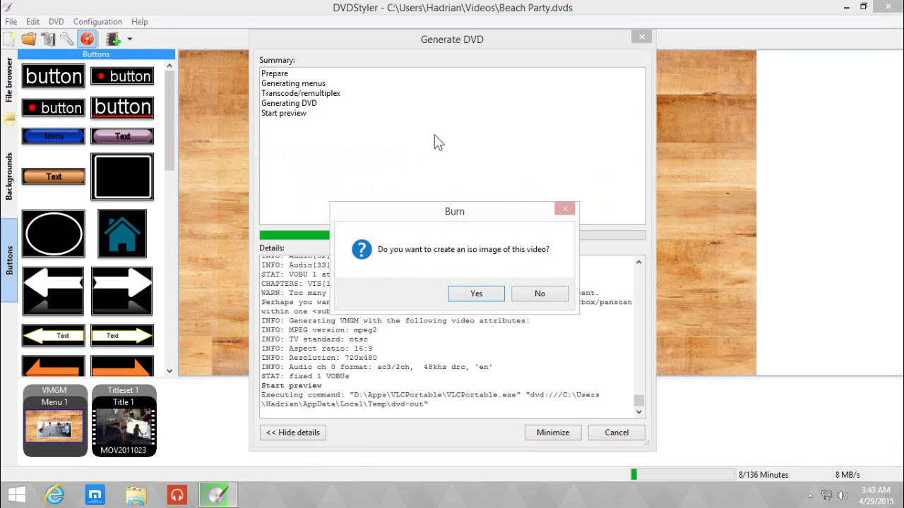
click(467, 291)
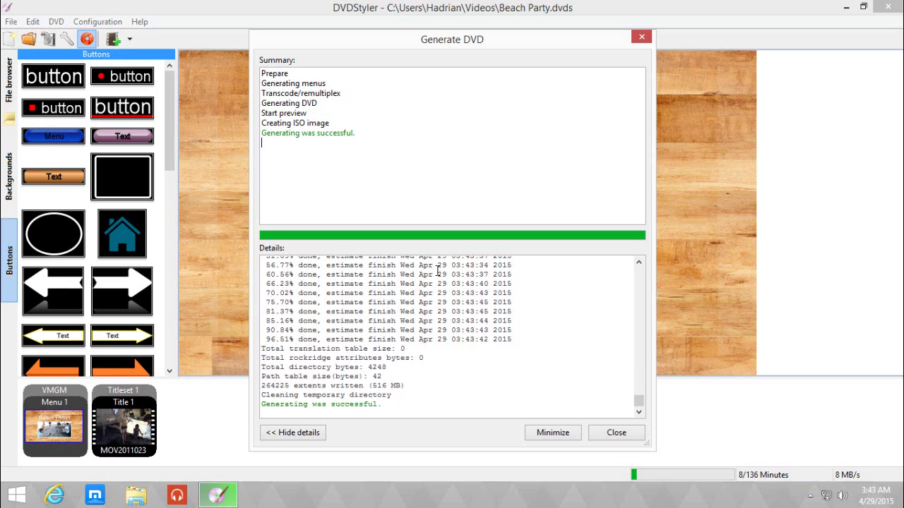
click(610, 433)
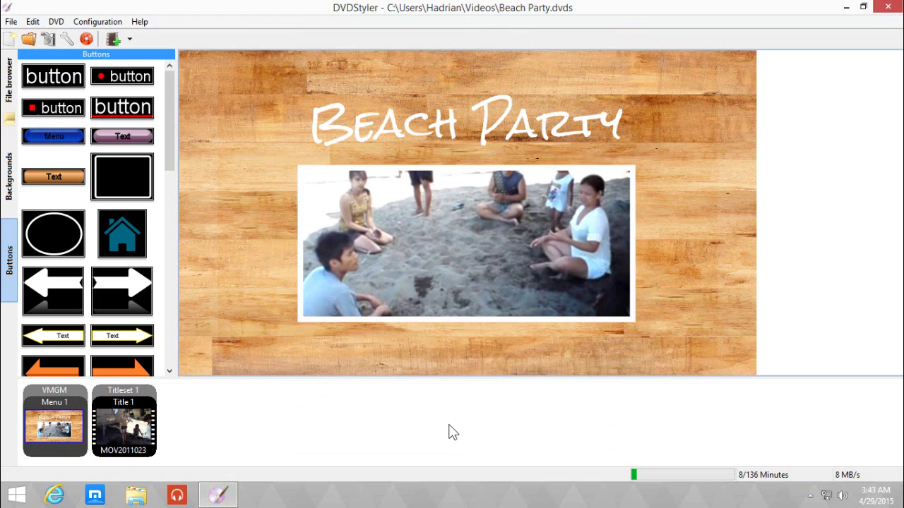